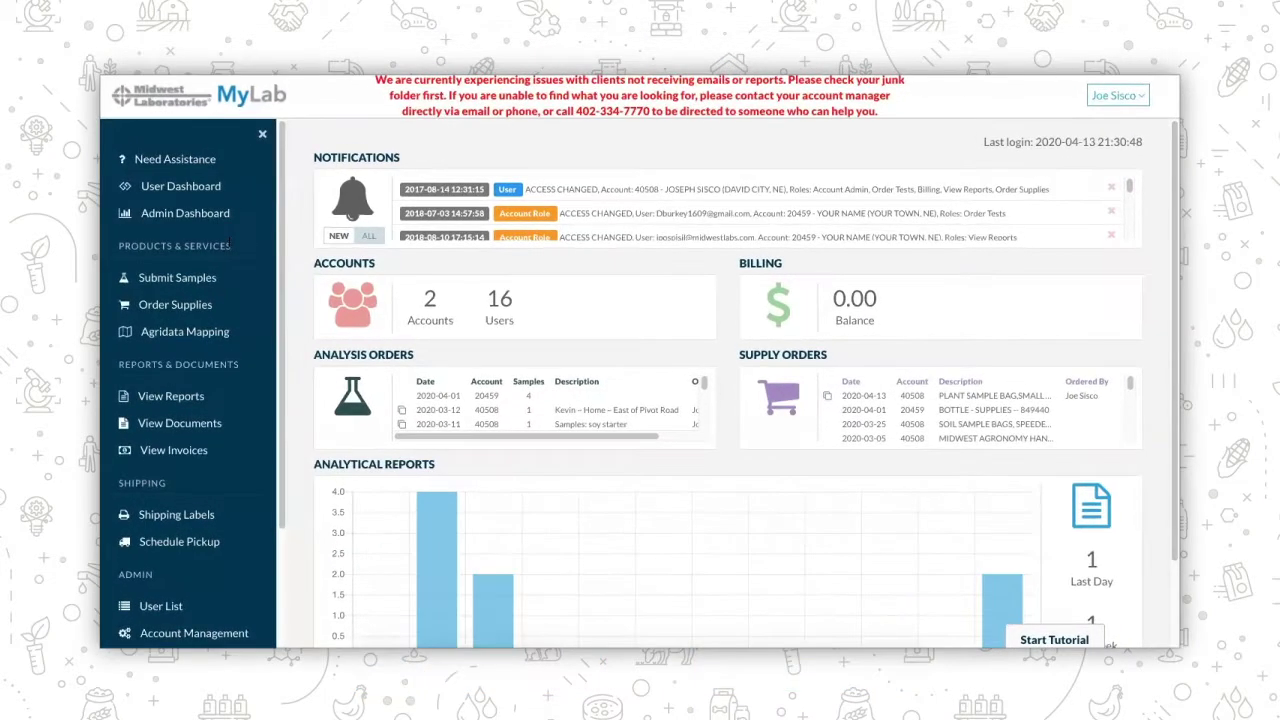
click(238, 136)
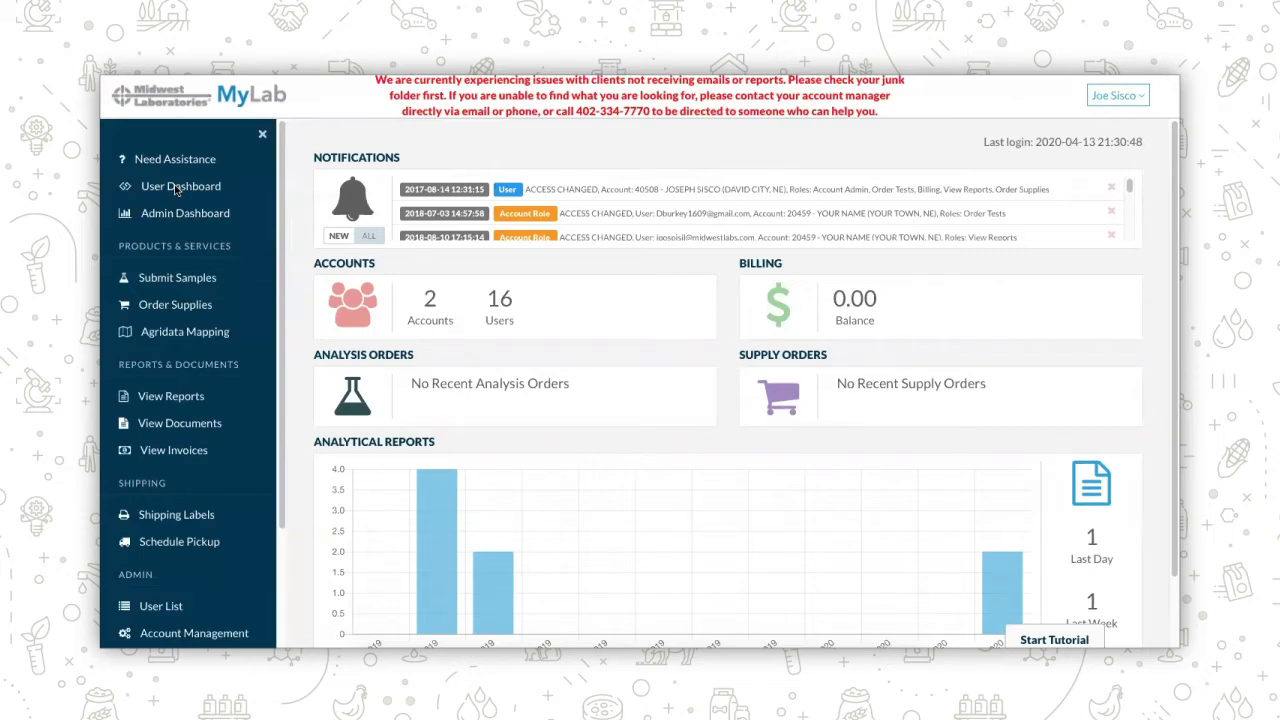
click(185, 209)
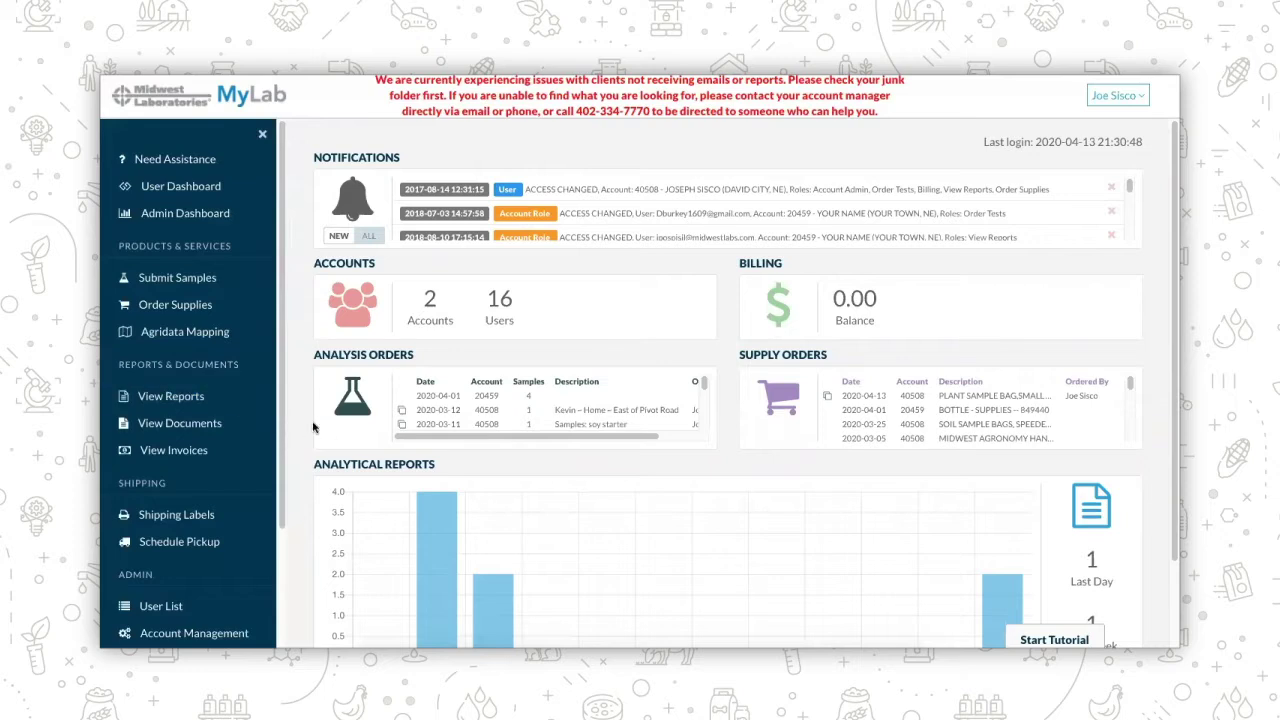
Open the v2 PDF of the Soil Health Test report from the reports list and look over its soil analysis.
click(197, 395)
click(873, 484)
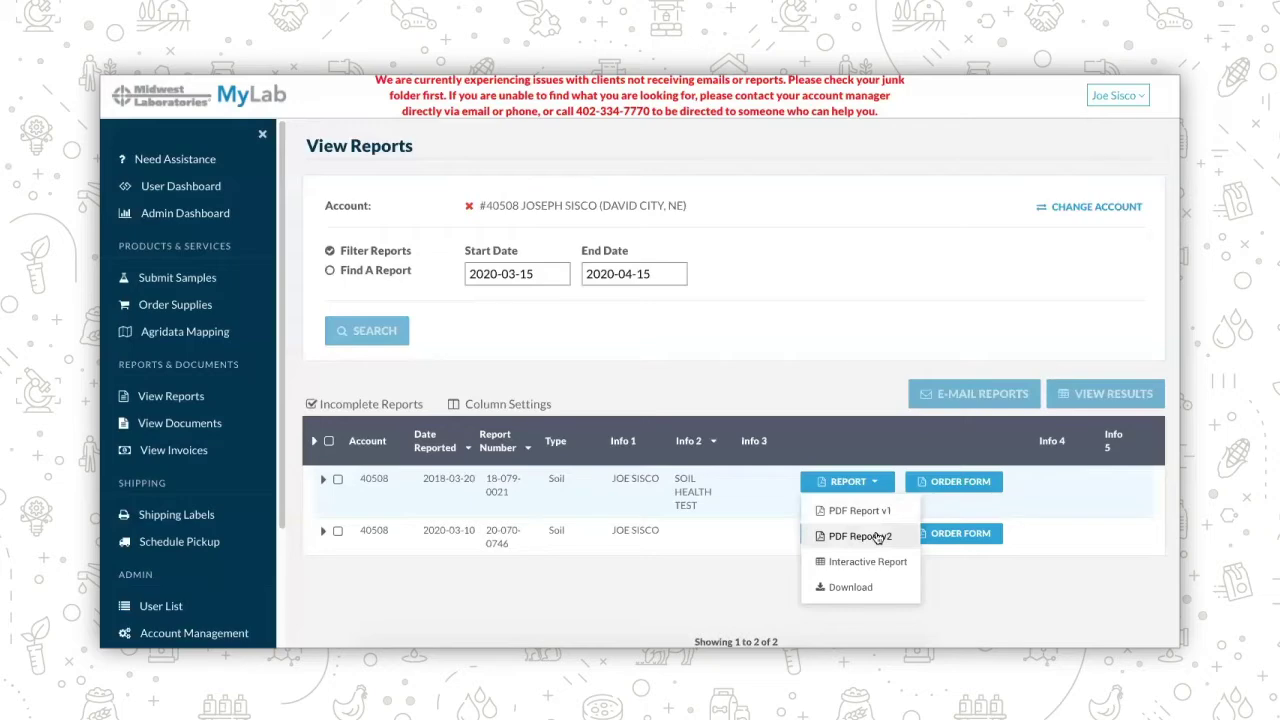
click(876, 537)
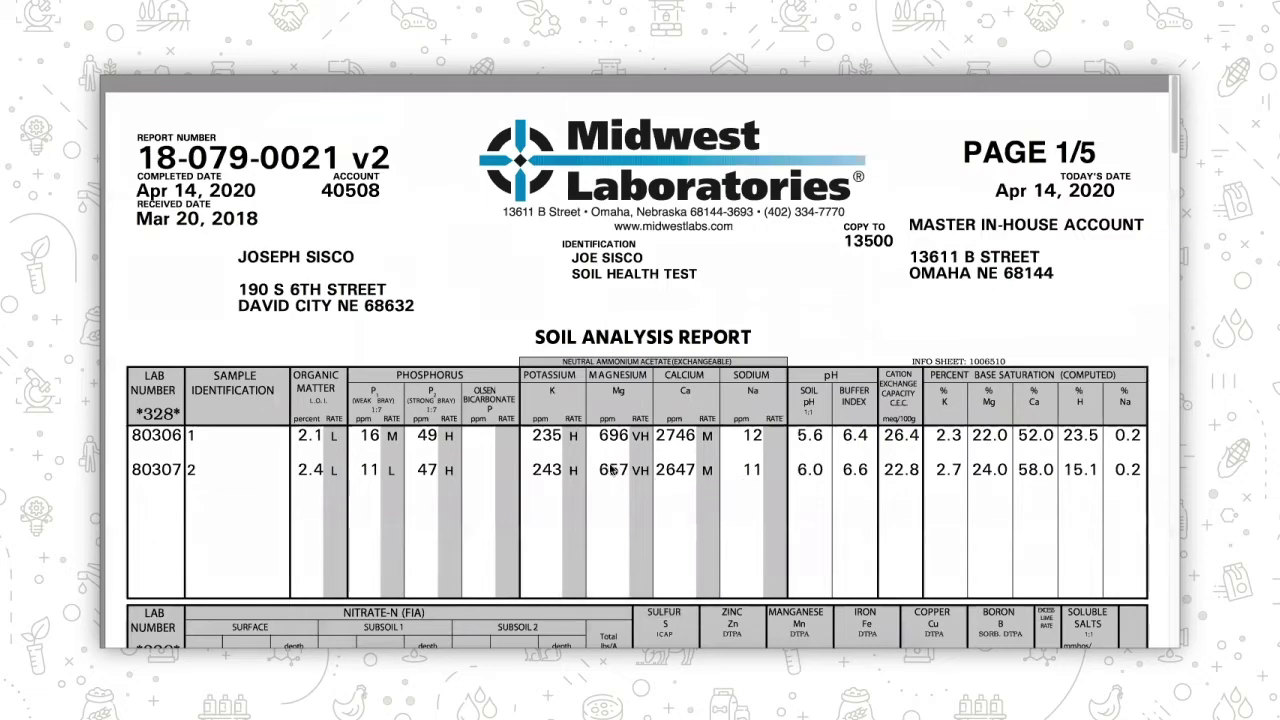
scroll(610, 492, down, 1)
scroll(612, 495, up, 1)
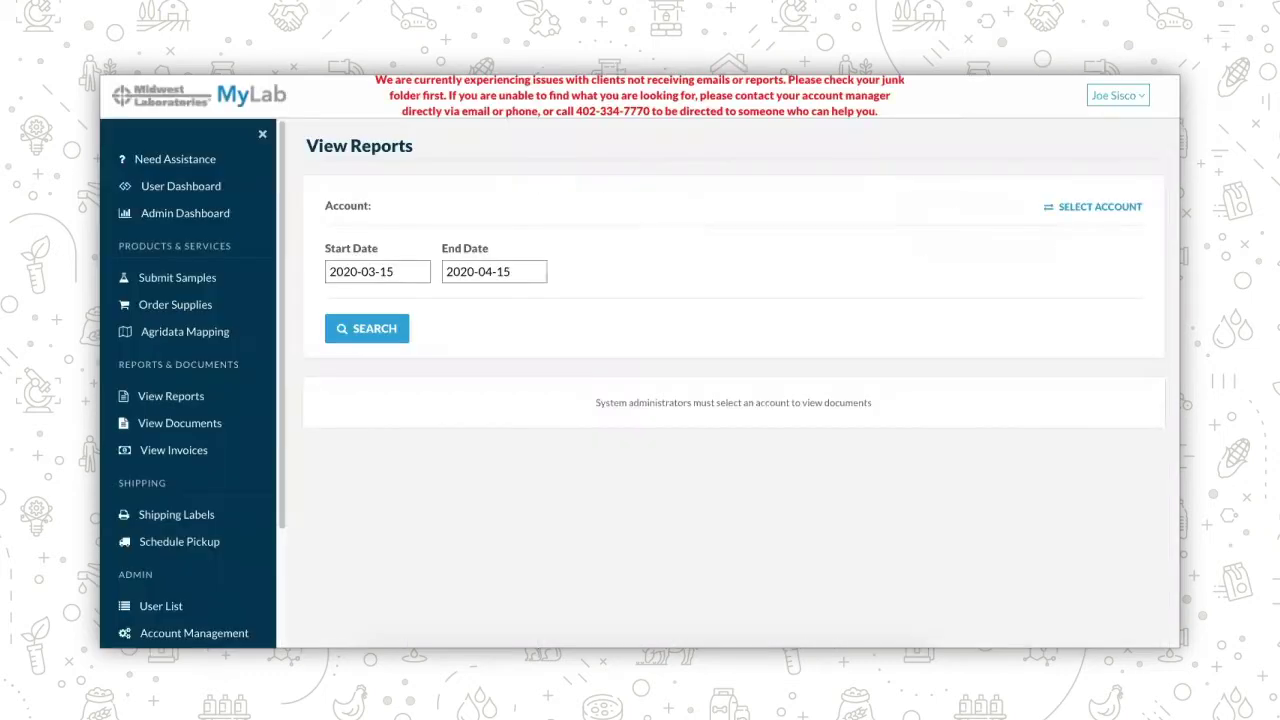
Search the reports again, open the interactive version of the Soil Health Test report, and collapse the navigation sidebar.
click(402, 330)
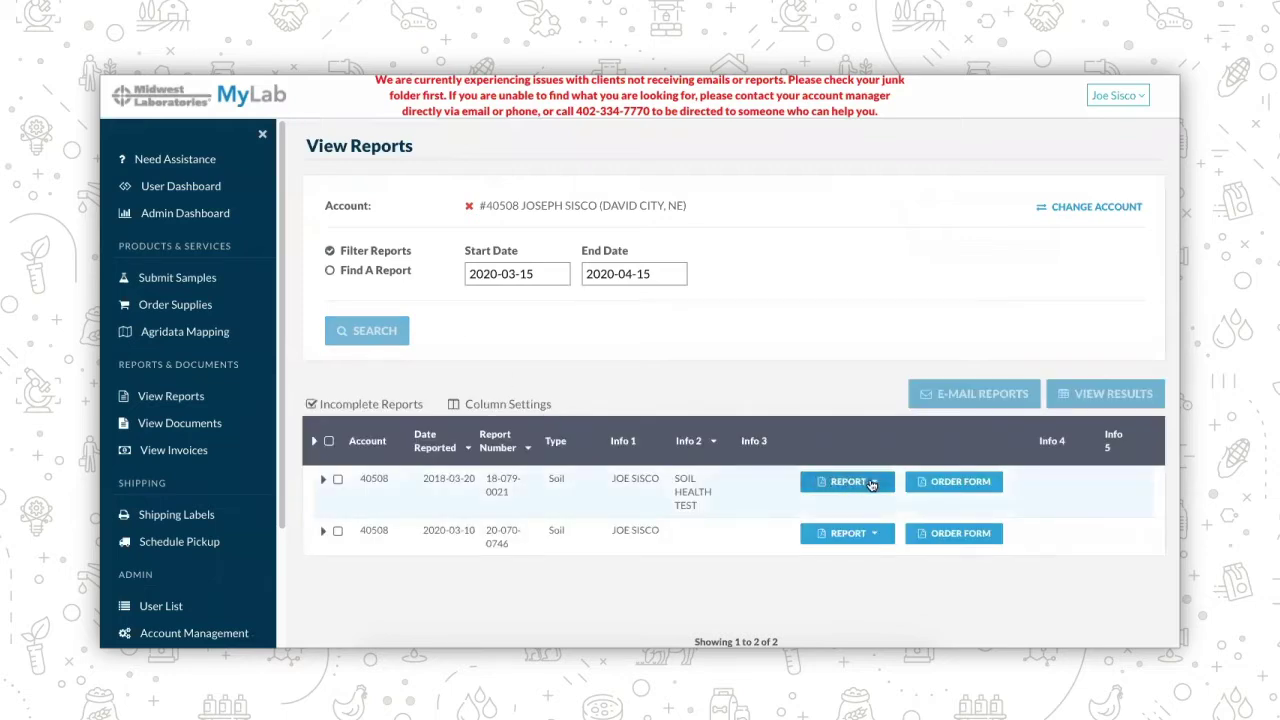
click(871, 484)
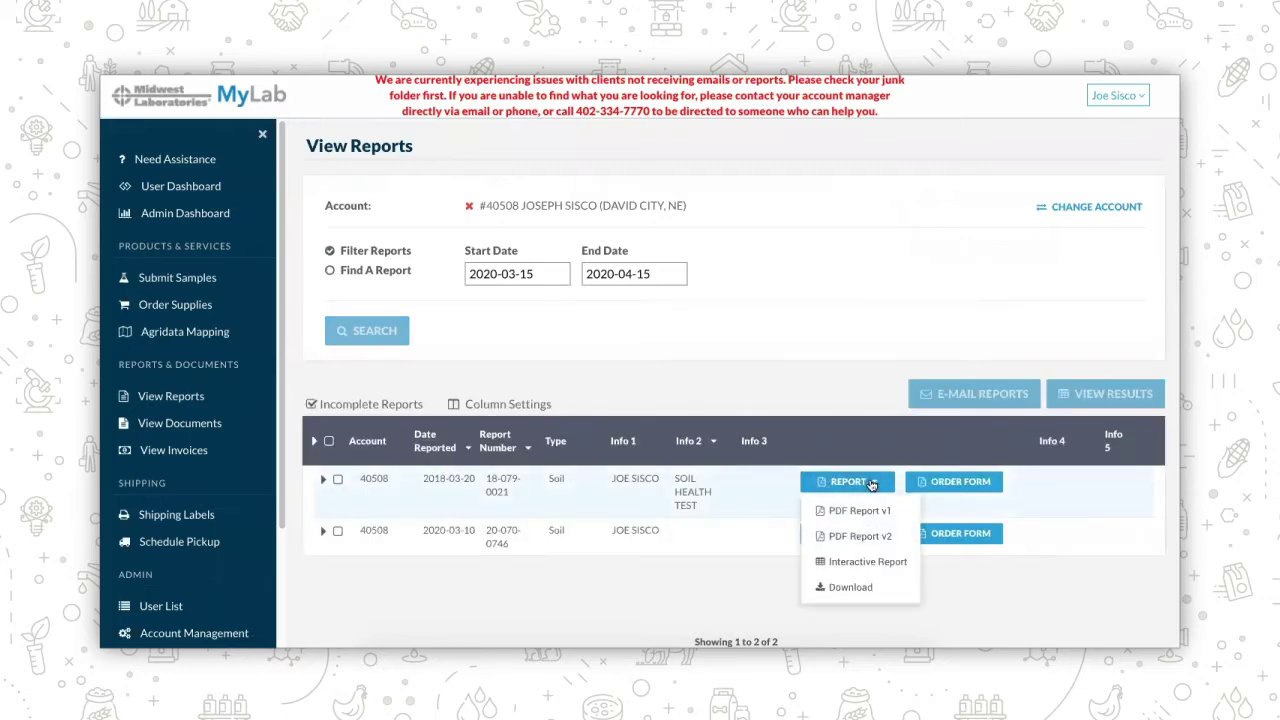
click(868, 563)
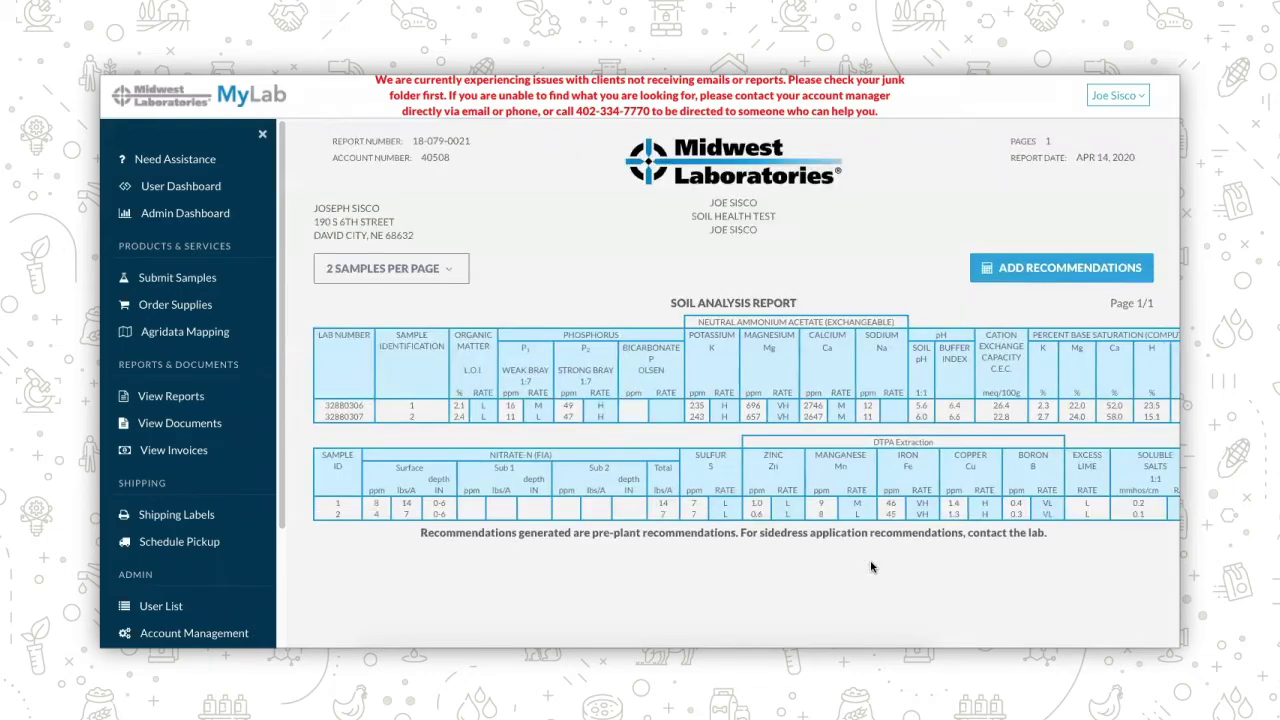
click(262, 136)
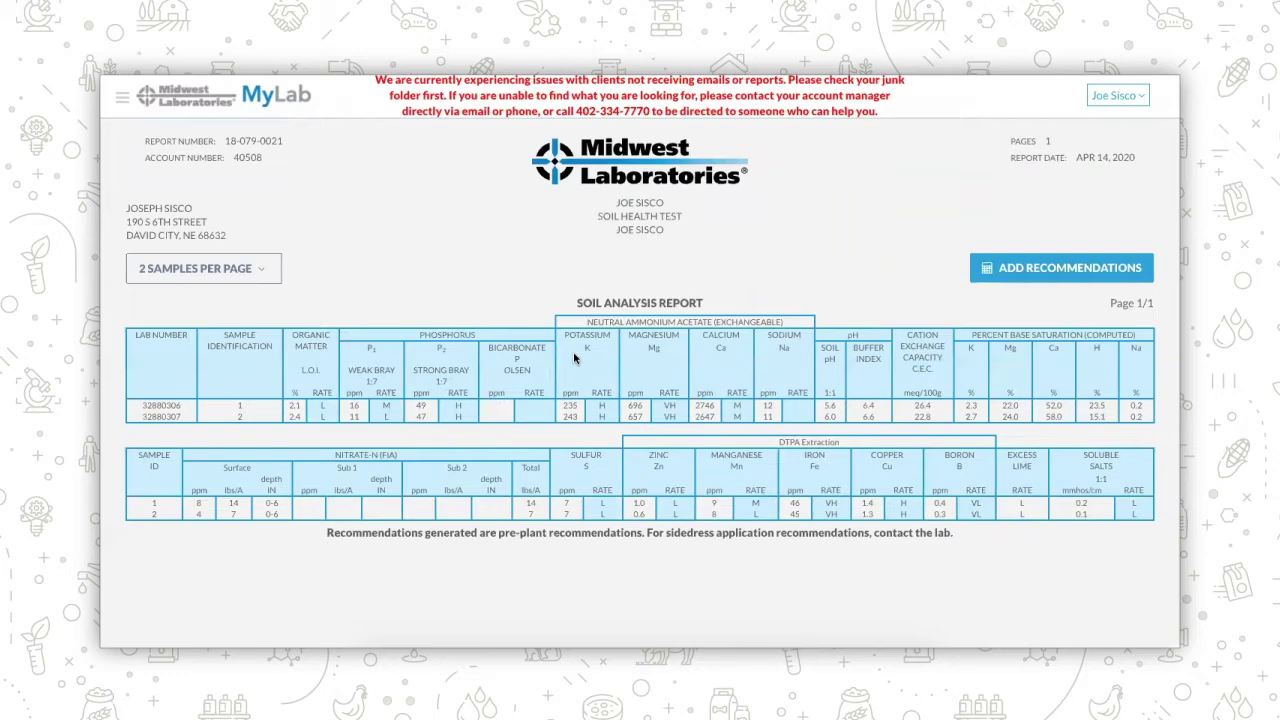
Start adding recommendations for all samples with the crops Corn - bu, Soybeans - bu and Alfalfa - ton.
click(1017, 276)
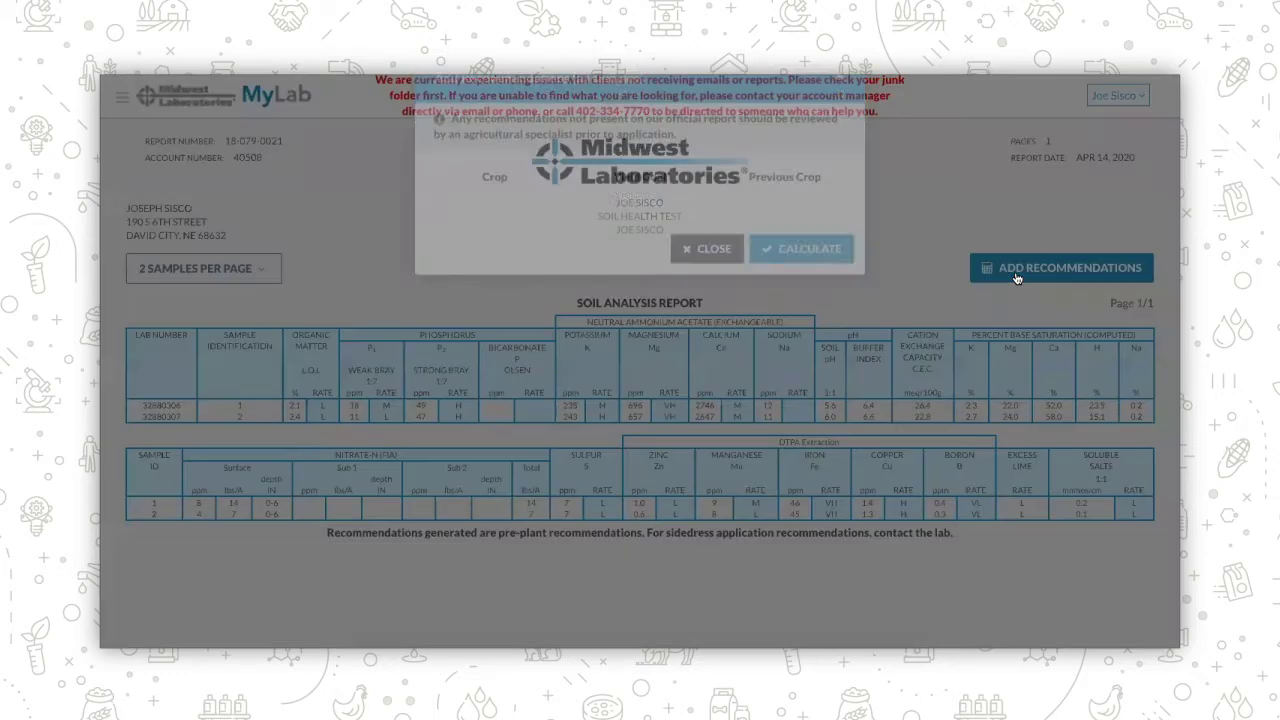
click(548, 262)
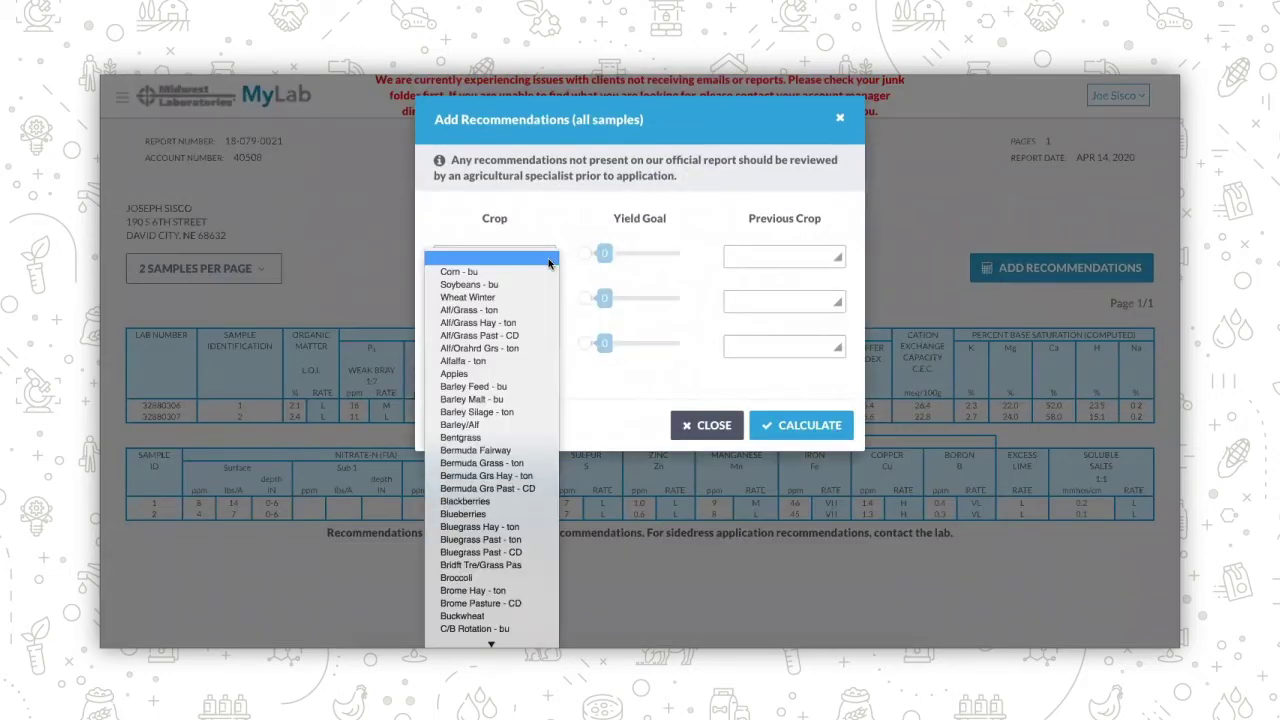
click(525, 275)
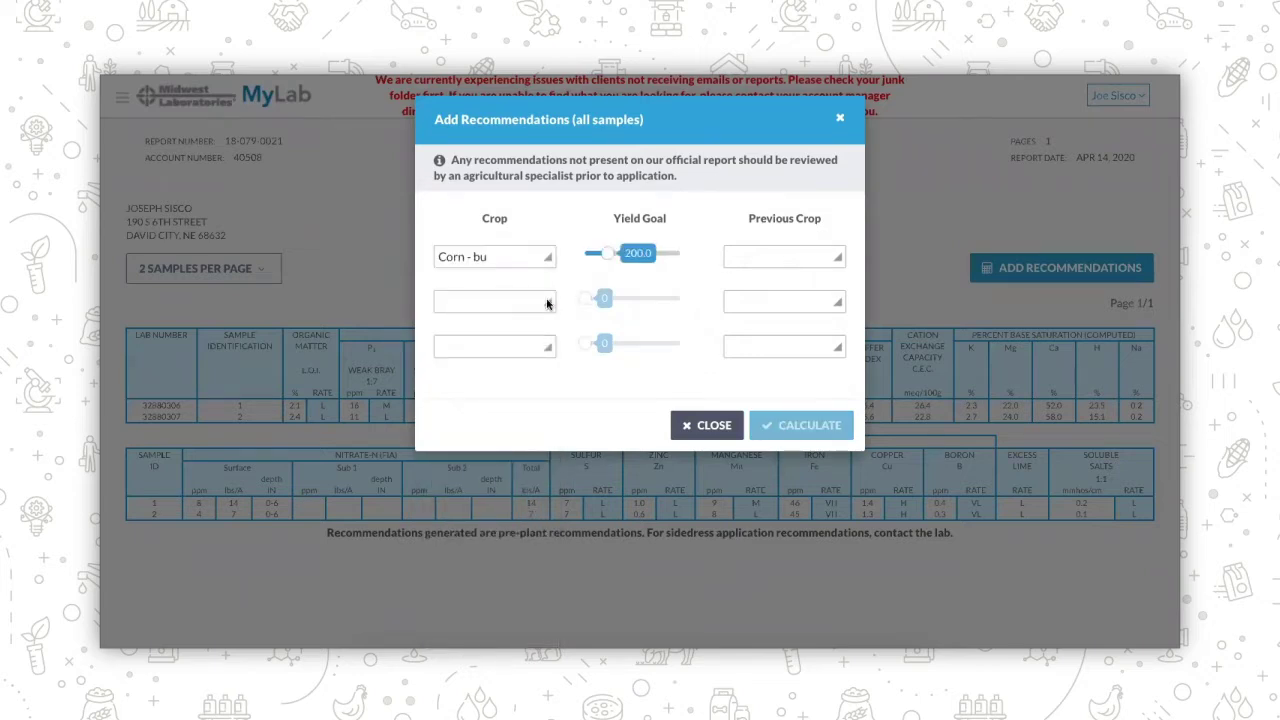
click(547, 304)
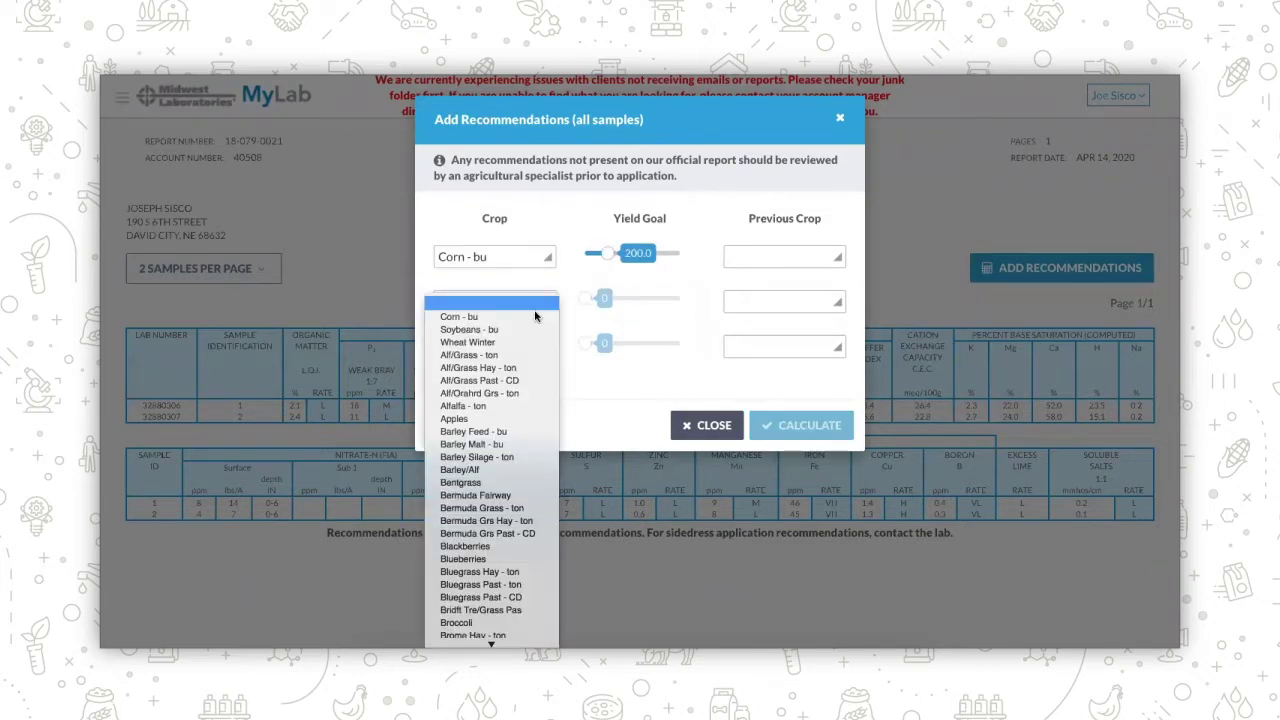
click(523, 330)
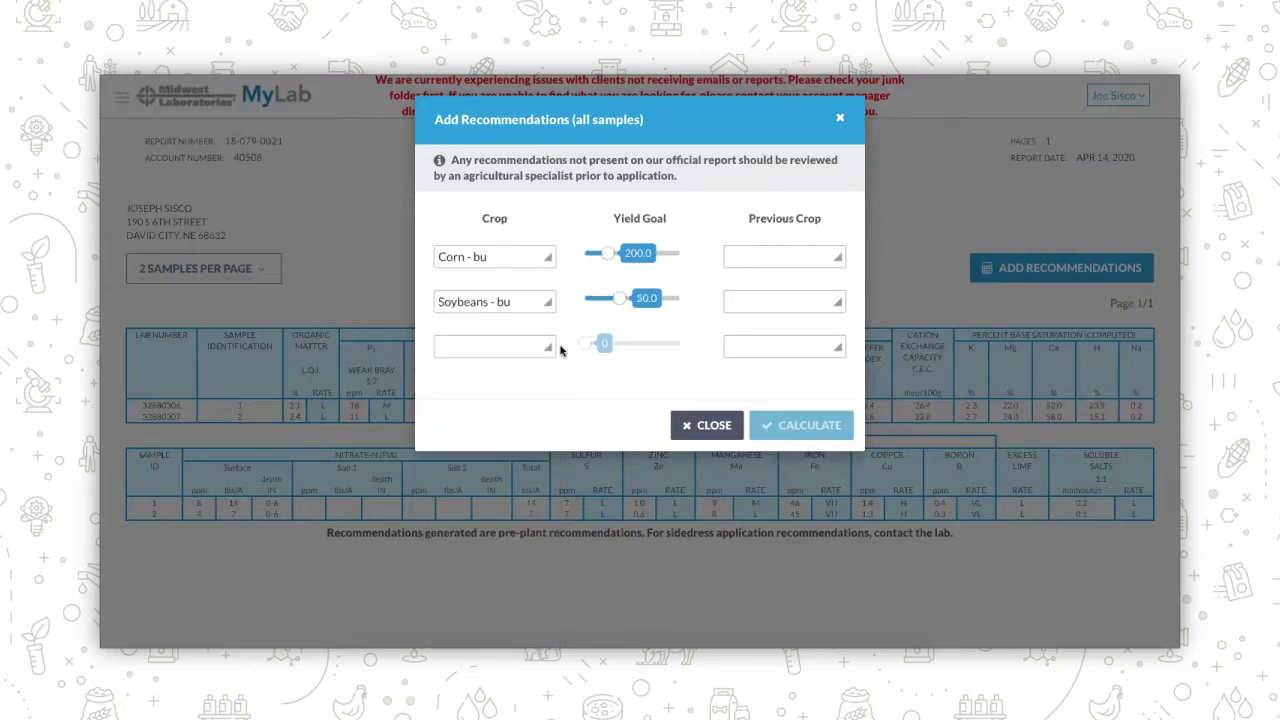
click(547, 348)
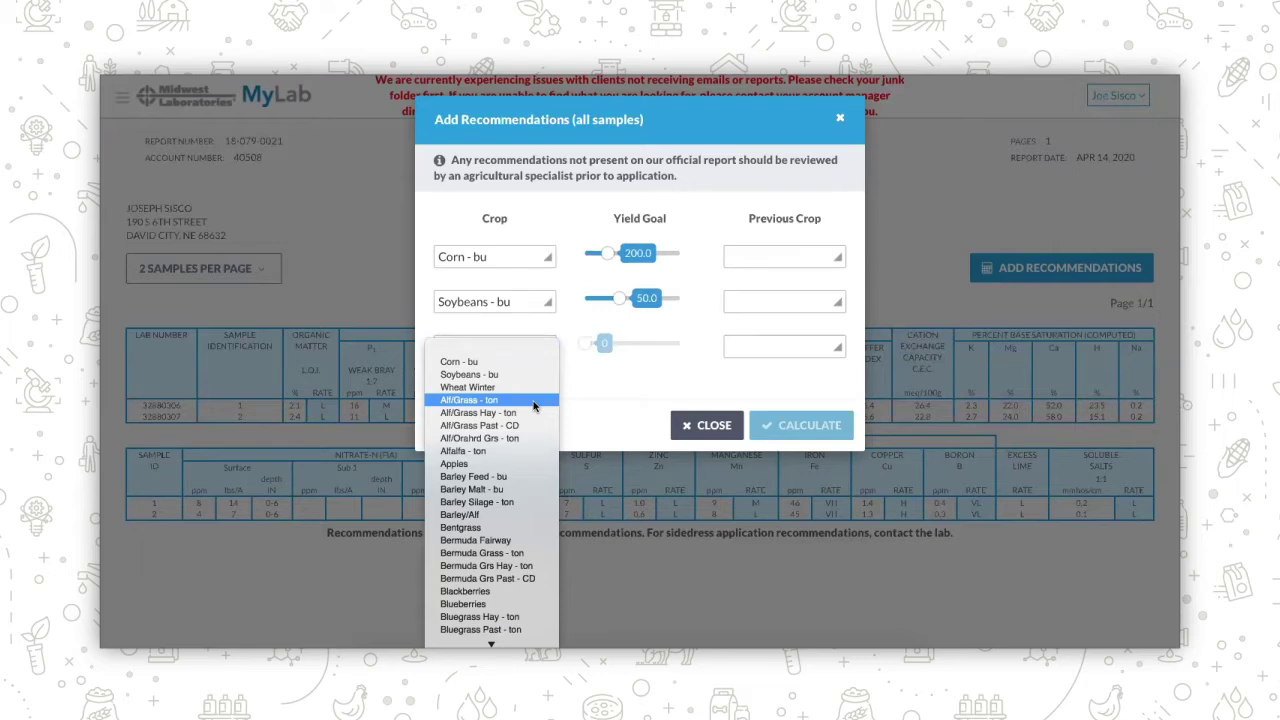
click(502, 451)
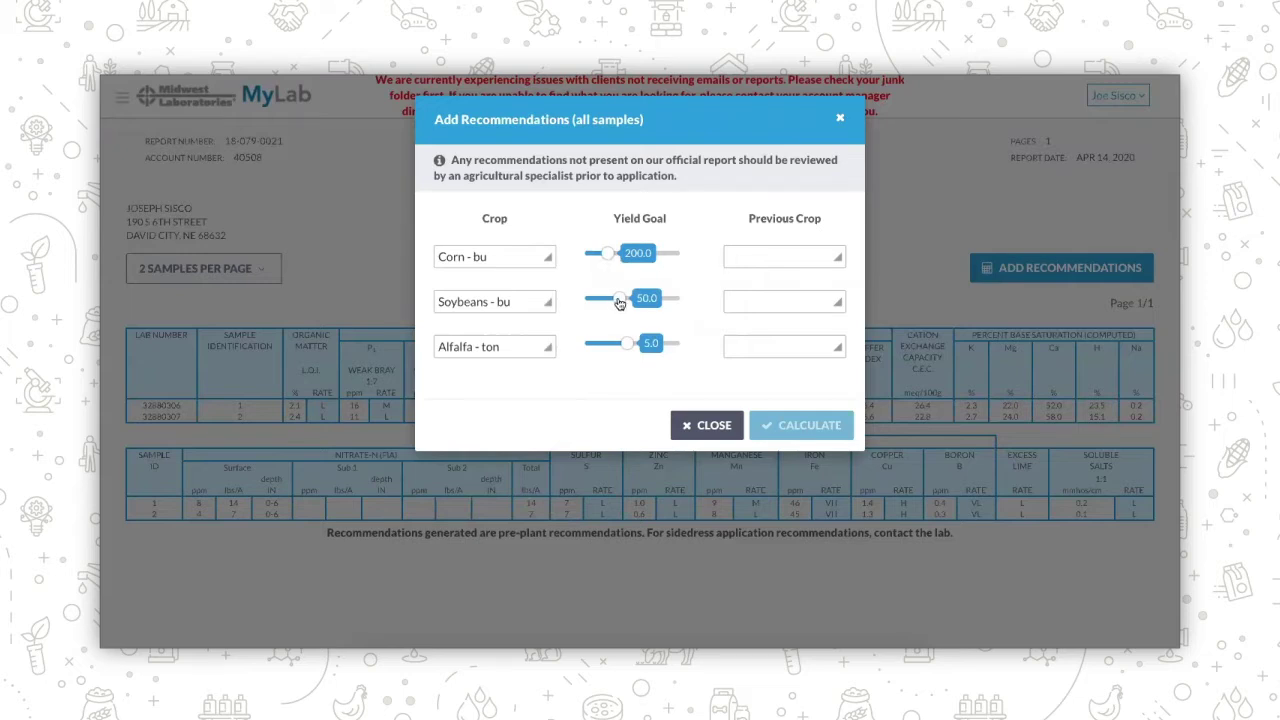
Set the soybean yield goal to 80 and the previous crops to Soybeans - bu for corn and Corn - bu for soybeans.
drag(619, 303, 643, 298)
drag(643, 298, 645, 298)
click(786, 255)
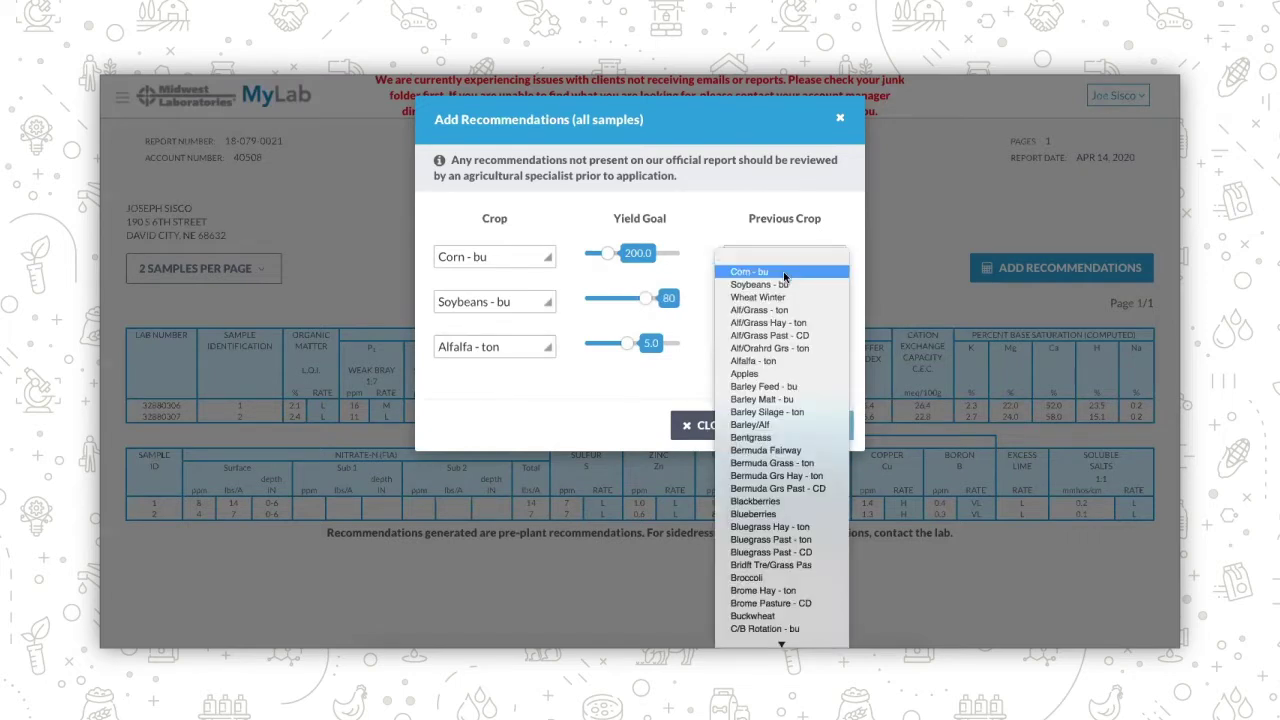
click(784, 285)
click(790, 299)
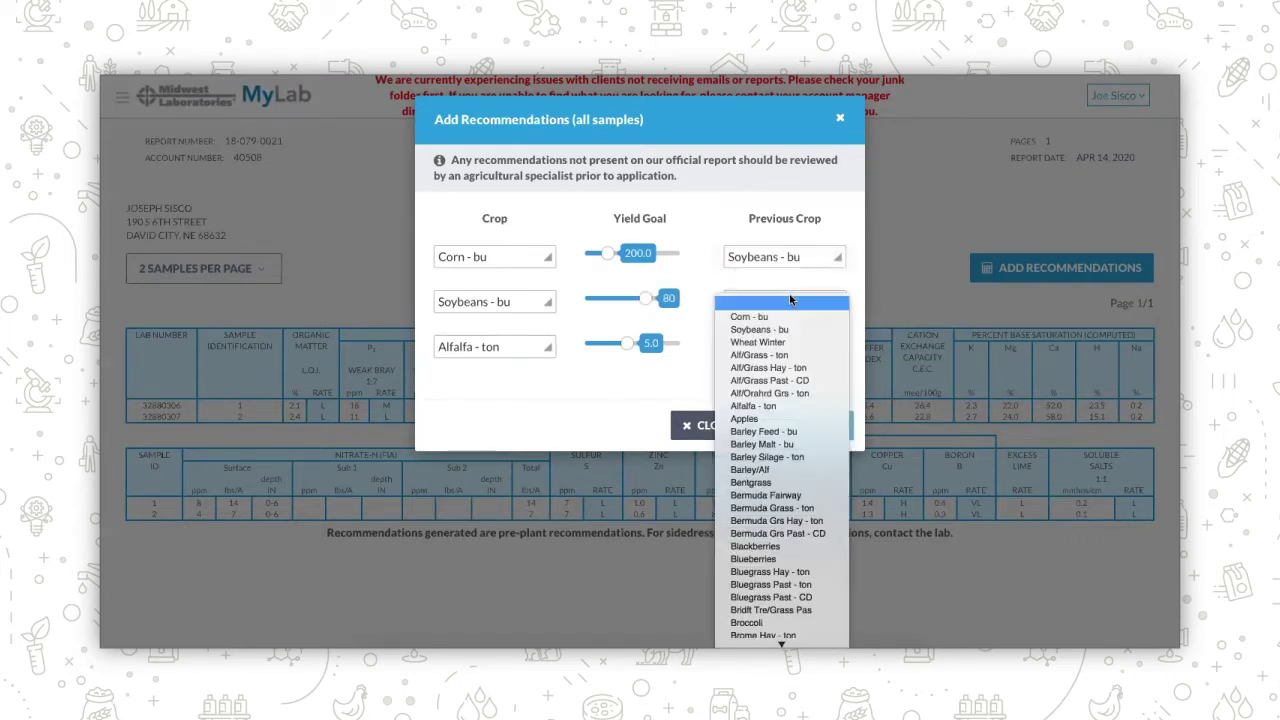
click(786, 316)
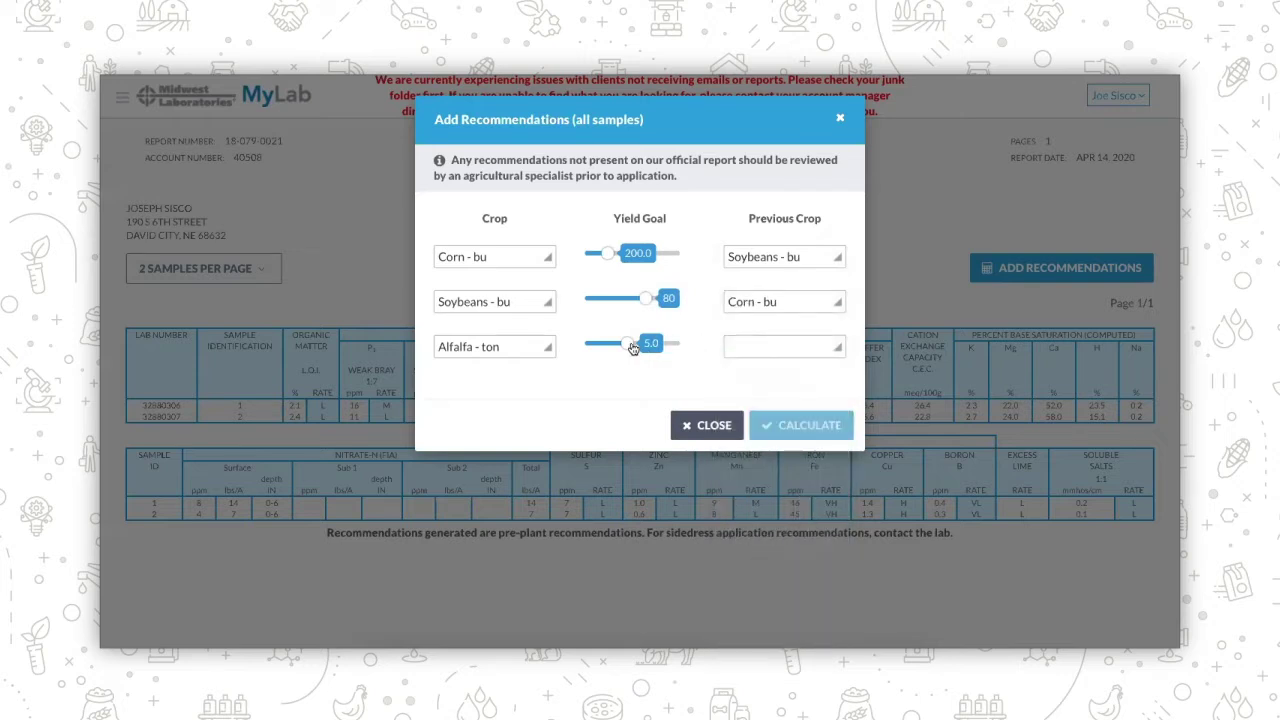
Set the alfalfa yield goal to 6 with Alfalfa - ton as previous crop, and calculate the recommendations.
drag(630, 345, 638, 343)
click(782, 348)
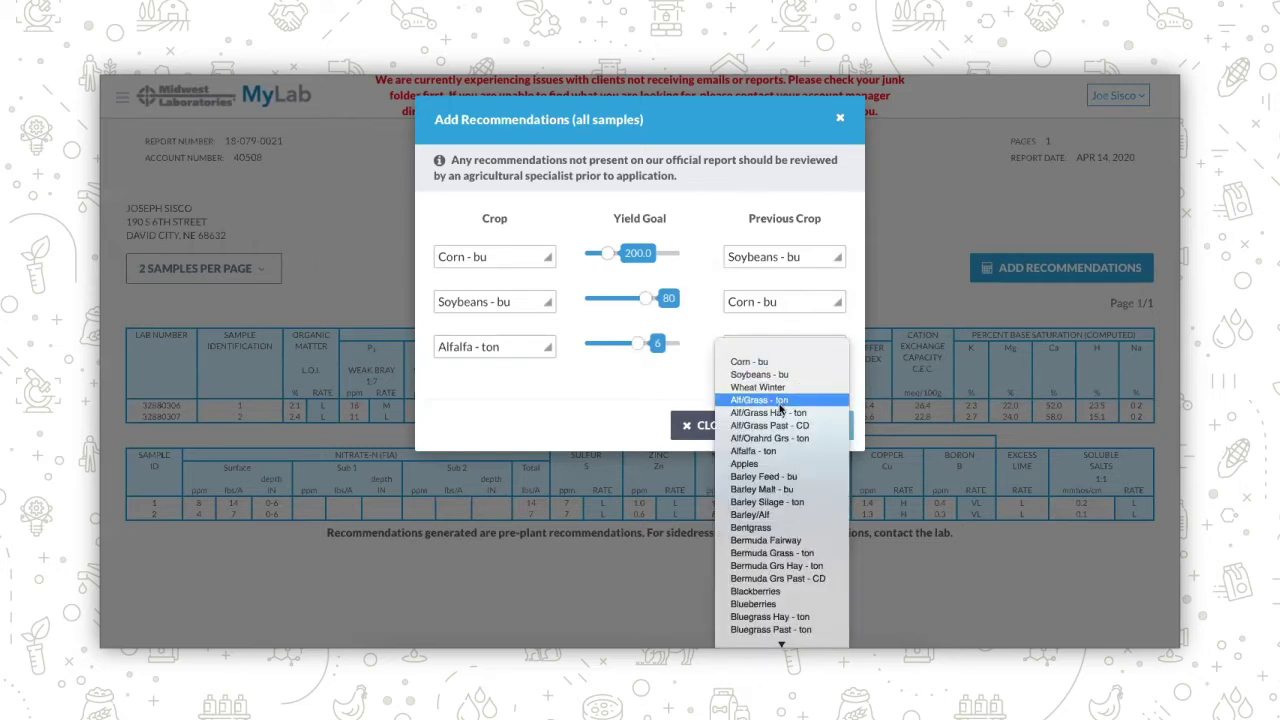
click(772, 452)
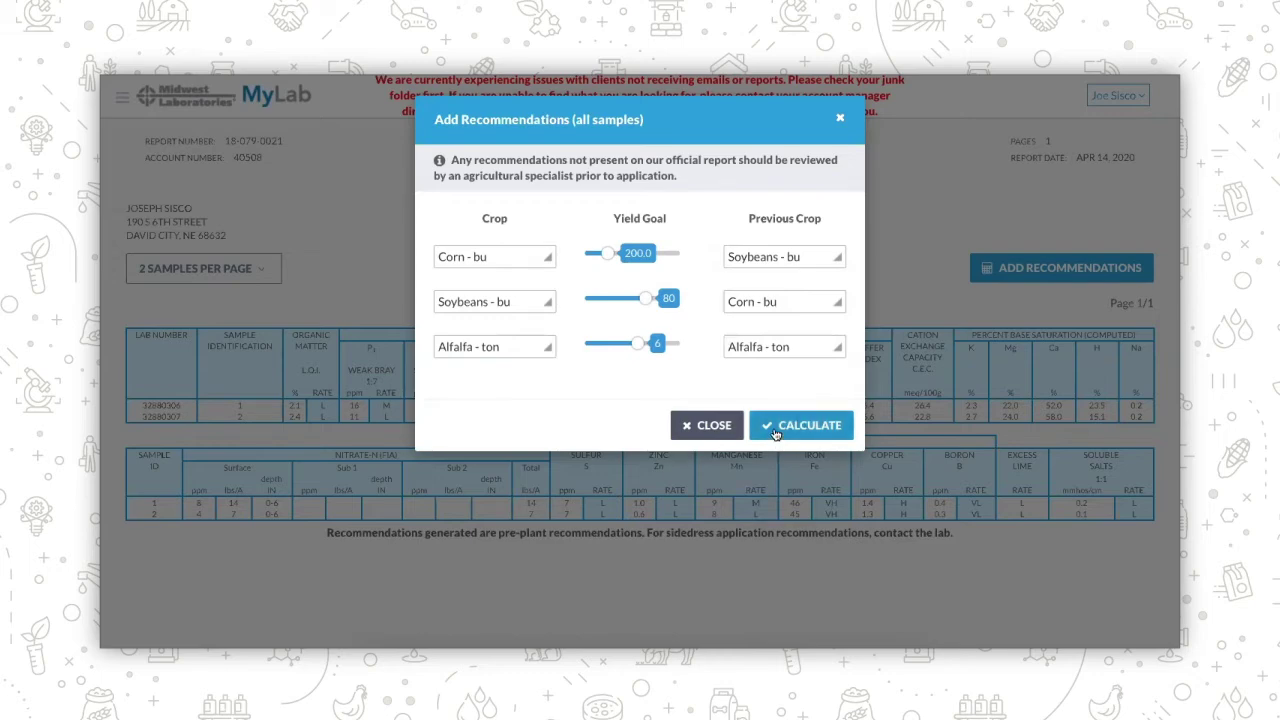
click(775, 428)
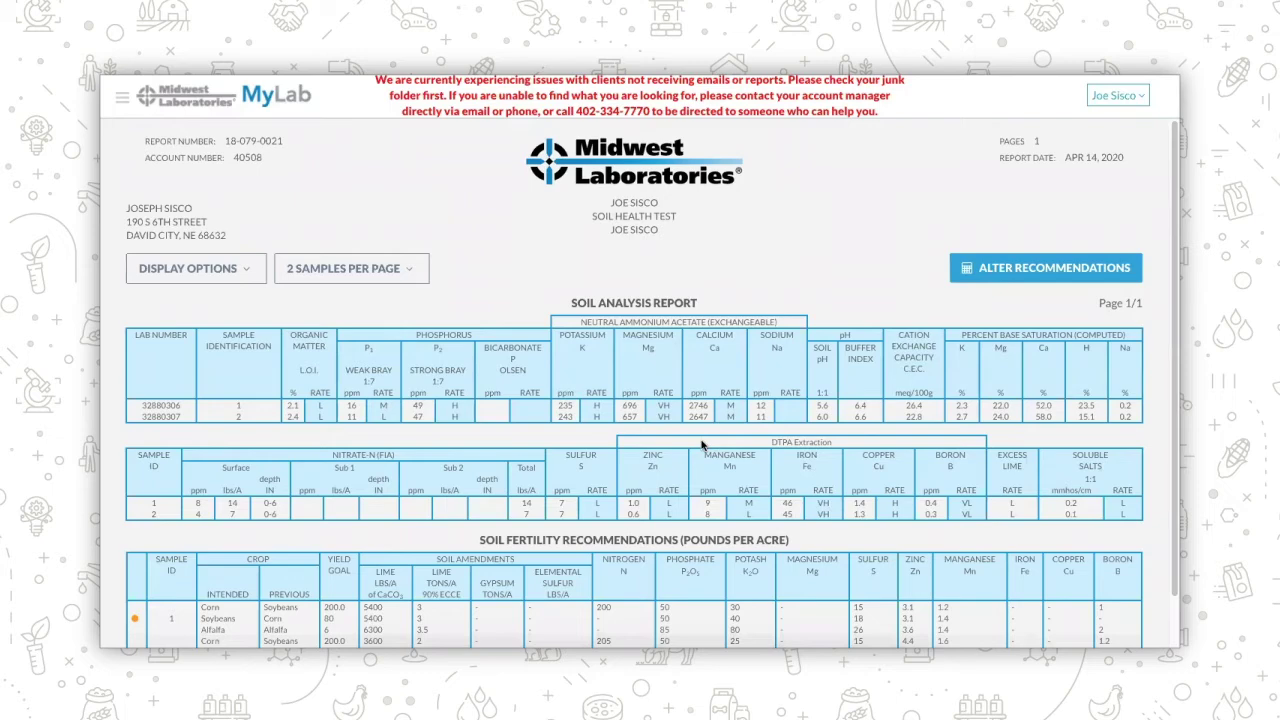
Review the calculated soil fertility recommendations and show crop removals in their table.
scroll(703, 446, down, 1)
scroll(703, 446, down, 2)
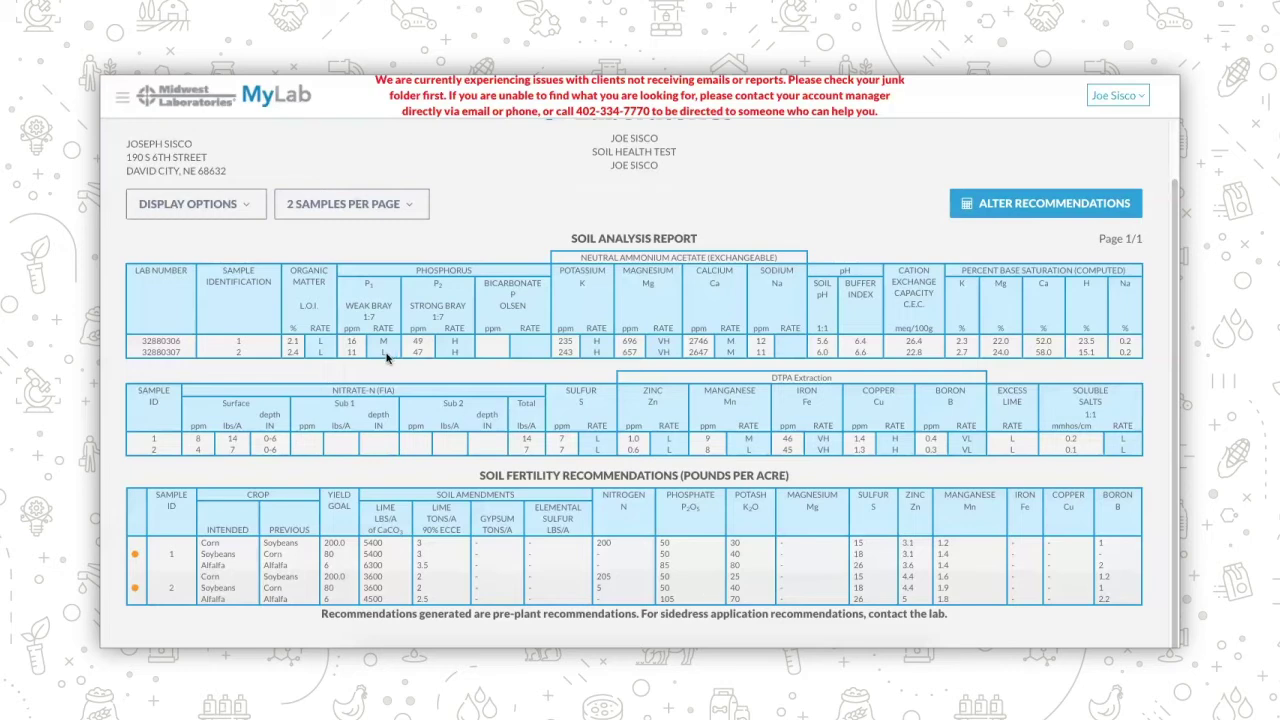
click(247, 207)
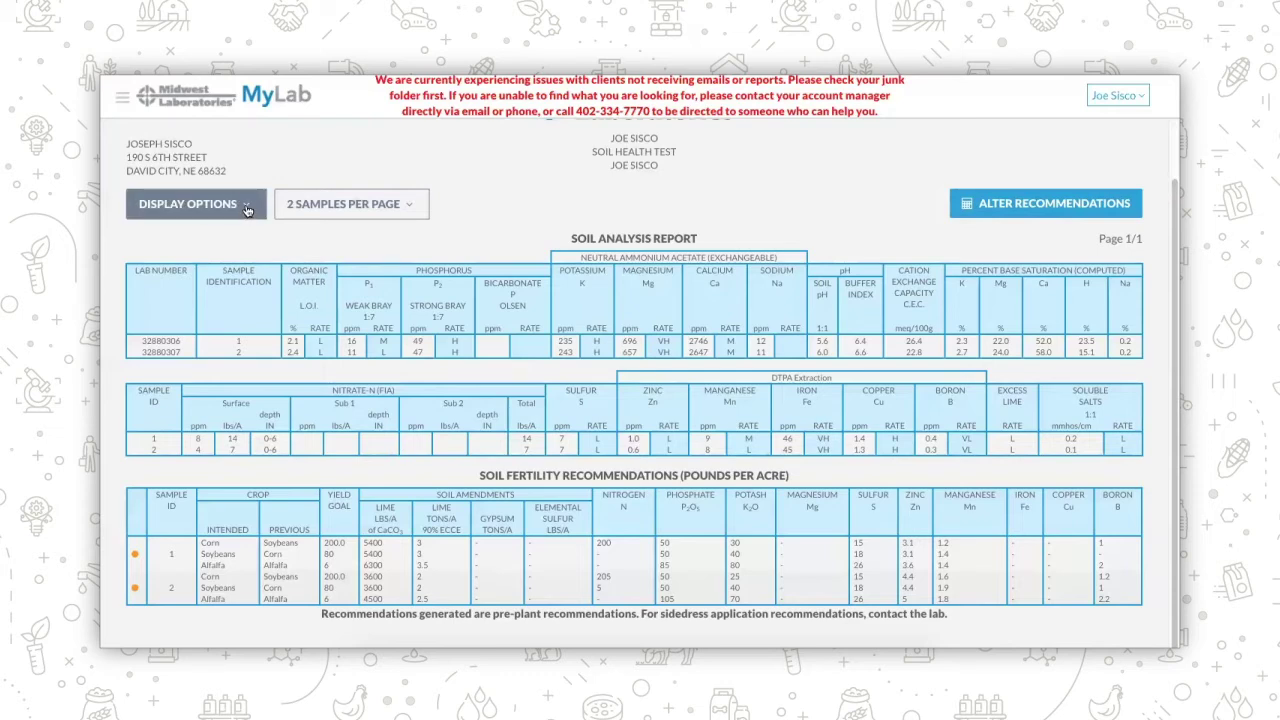
click(247, 207)
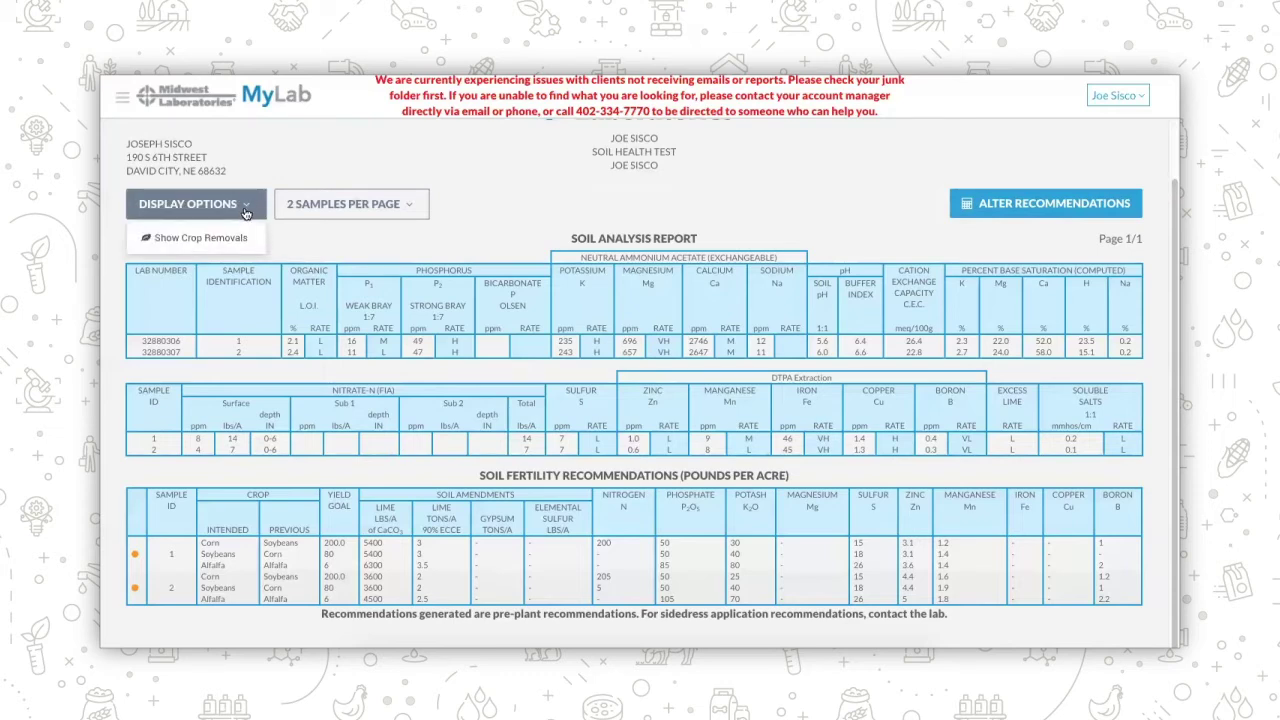
click(236, 240)
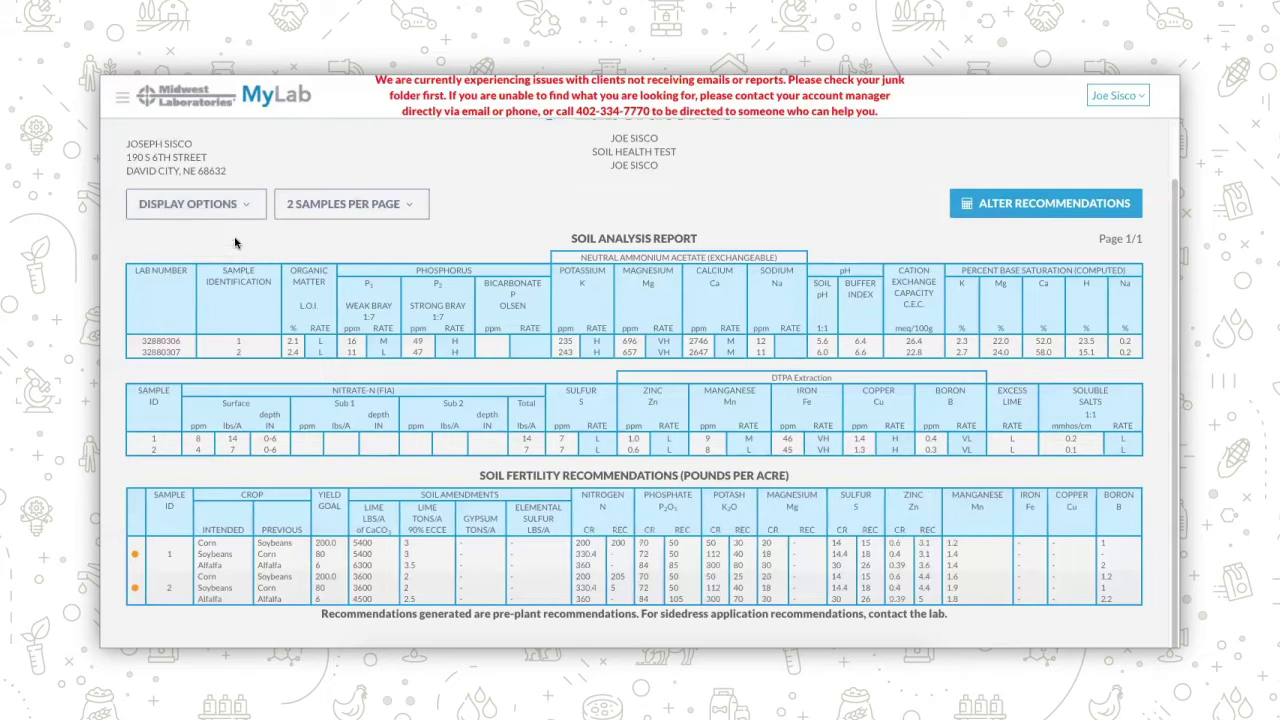